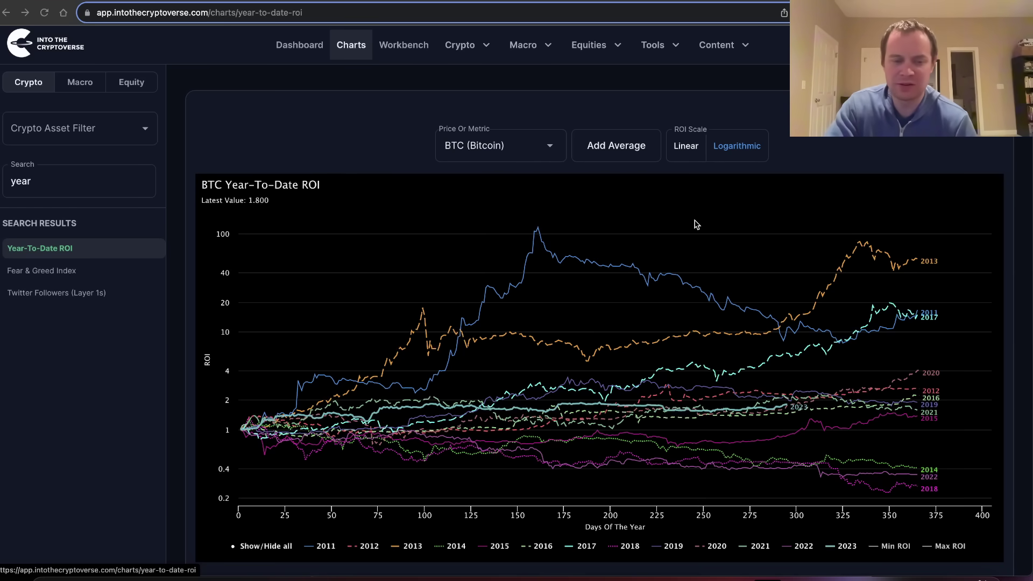
# - Hide every year on the BTC ROI chart except the 2023 line
pyautogui.scroll(-1, 697, 223)
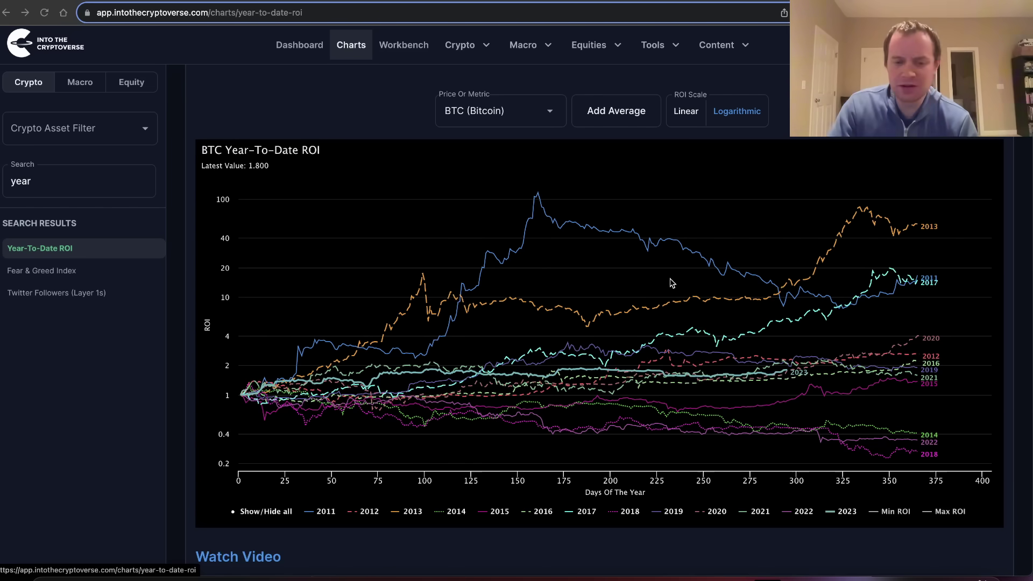
pyautogui.scroll(1, 671, 283)
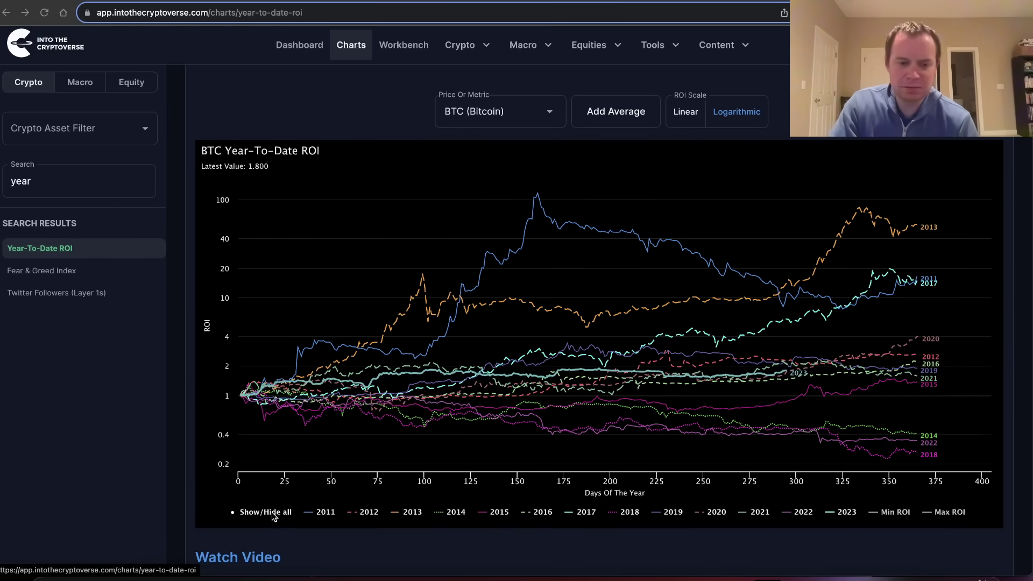
pyautogui.scroll(-1, 273, 516)
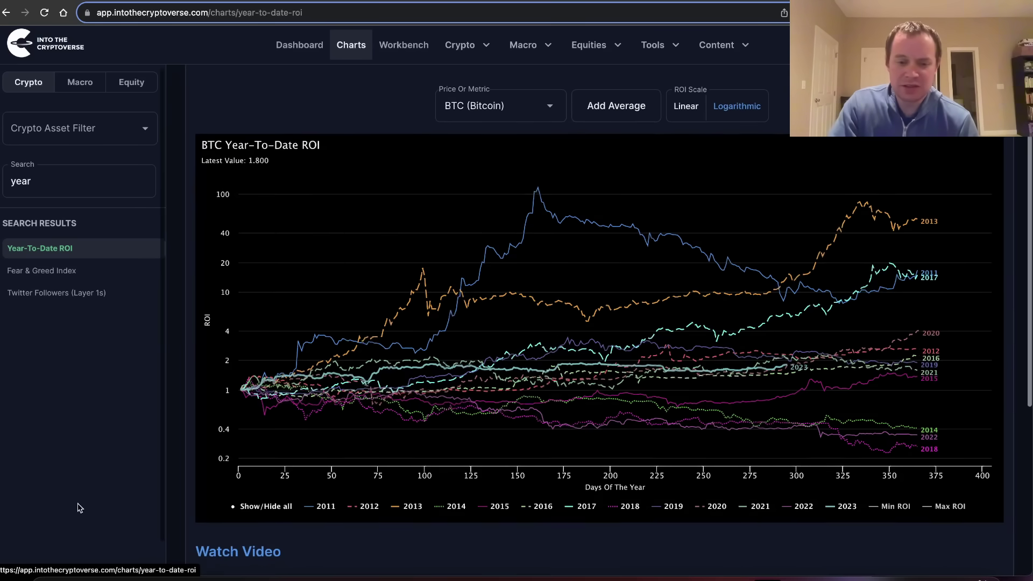
pyautogui.click(287, 511)
pyautogui.click(847, 509)
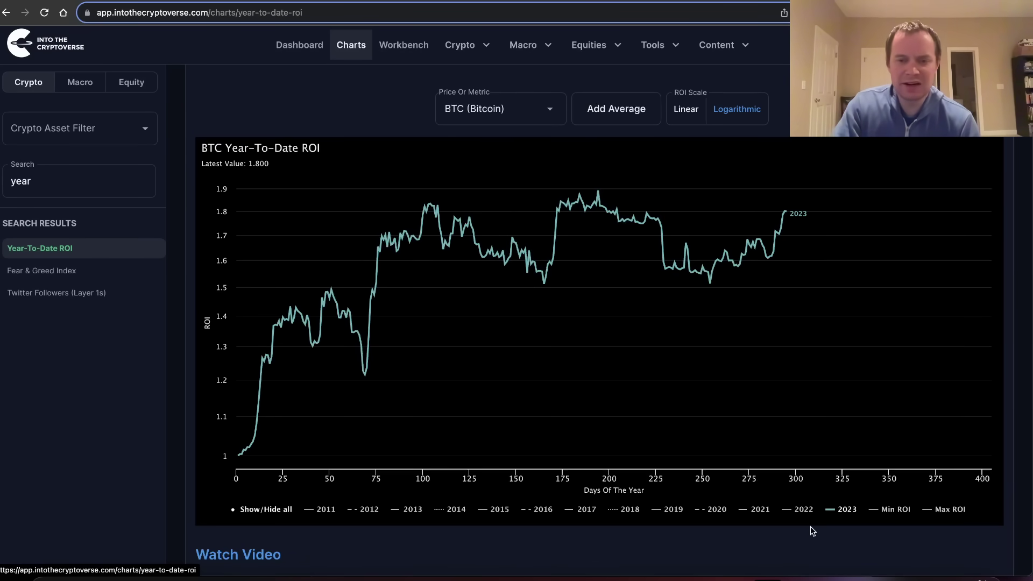
# - Add a custom average series of 2015 and 2019 to the chart
pyautogui.click(630, 119)
pyautogui.click(607, 142)
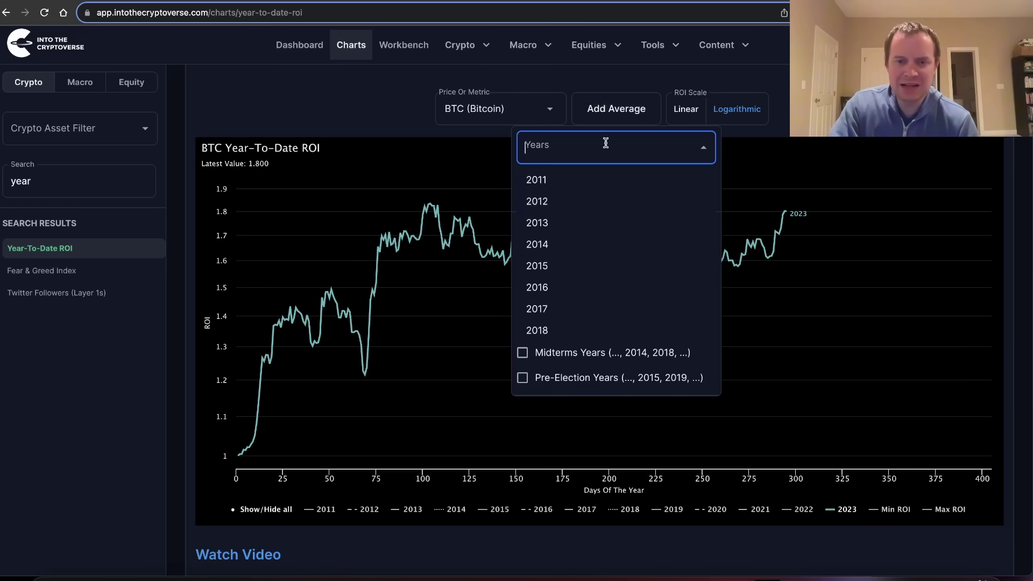
pyautogui.click(548, 270)
pyautogui.scroll(-1, 538, 247)
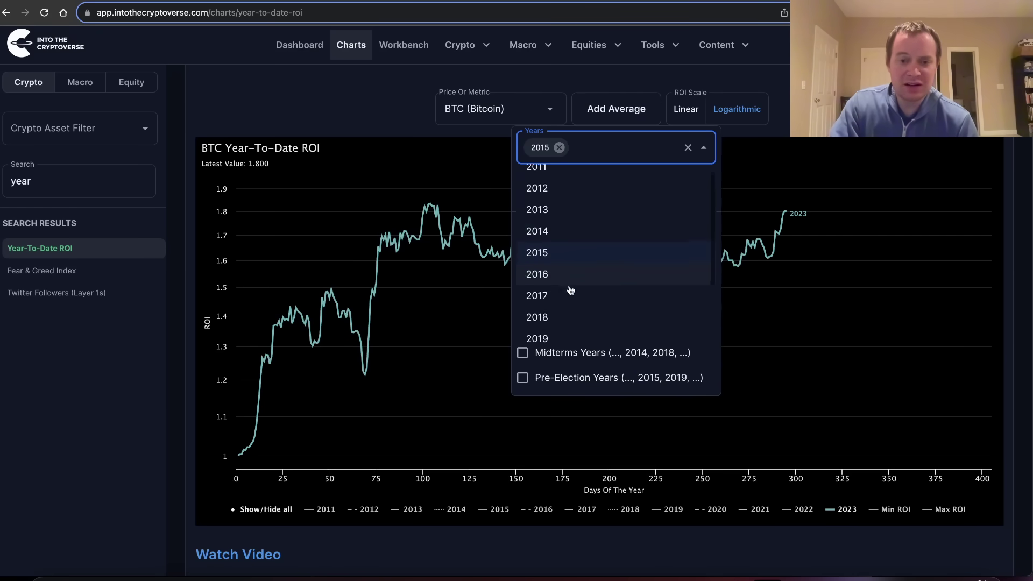
pyautogui.click(550, 343)
pyautogui.click(636, 148)
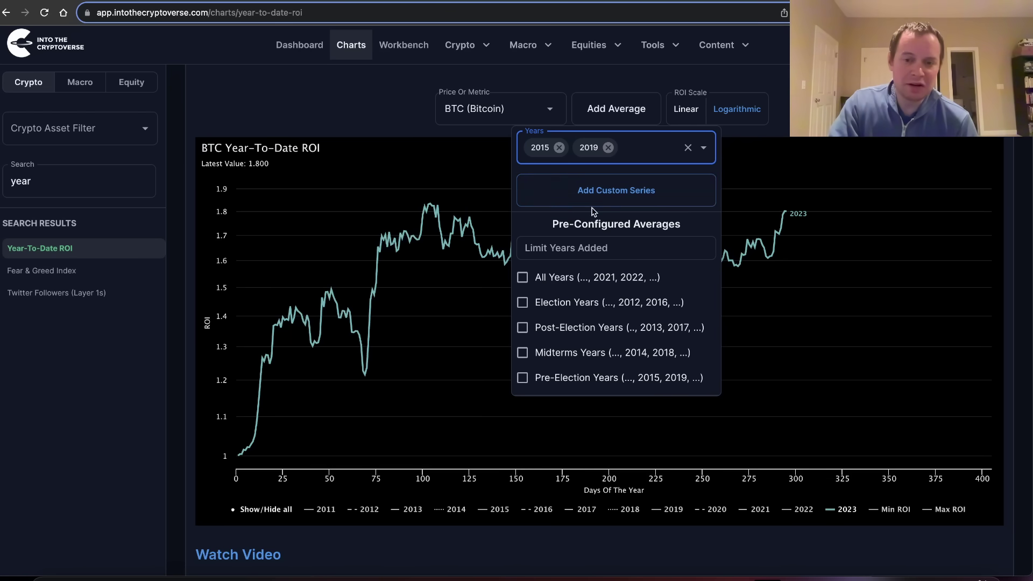
pyautogui.click(614, 198)
pyautogui.click(846, 267)
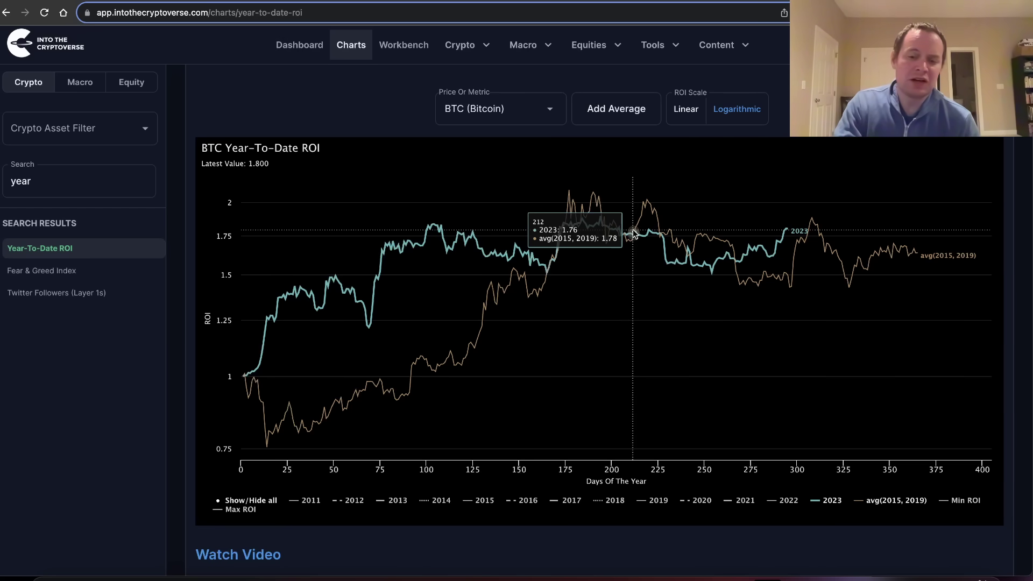
# - Turn on the 2019 line in the BTC chart legend
pyautogui.click(658, 501)
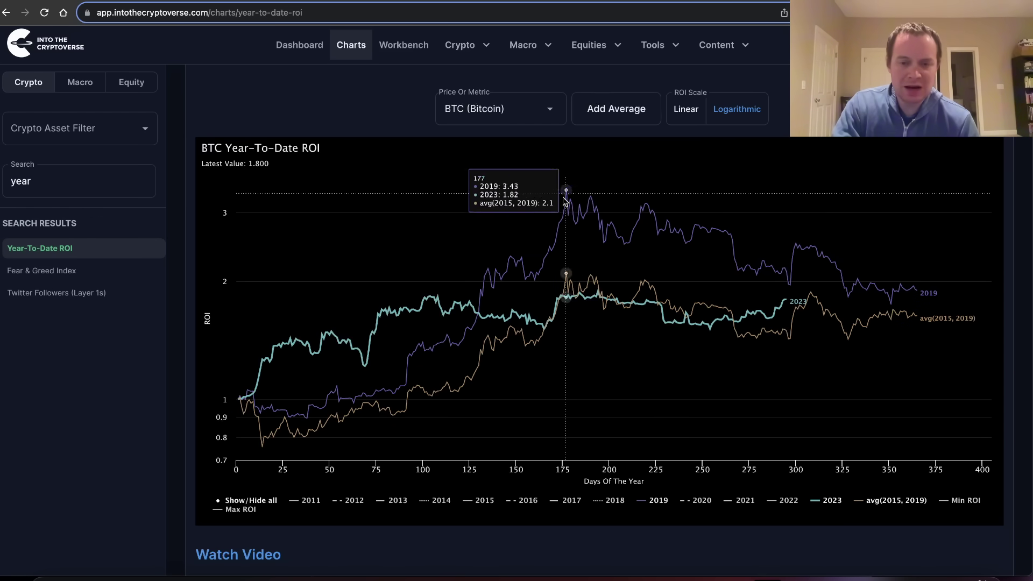
# - Hide the avg(2015, 2019) line, leaving 2019 and 2023 plotted
pyautogui.click(891, 501)
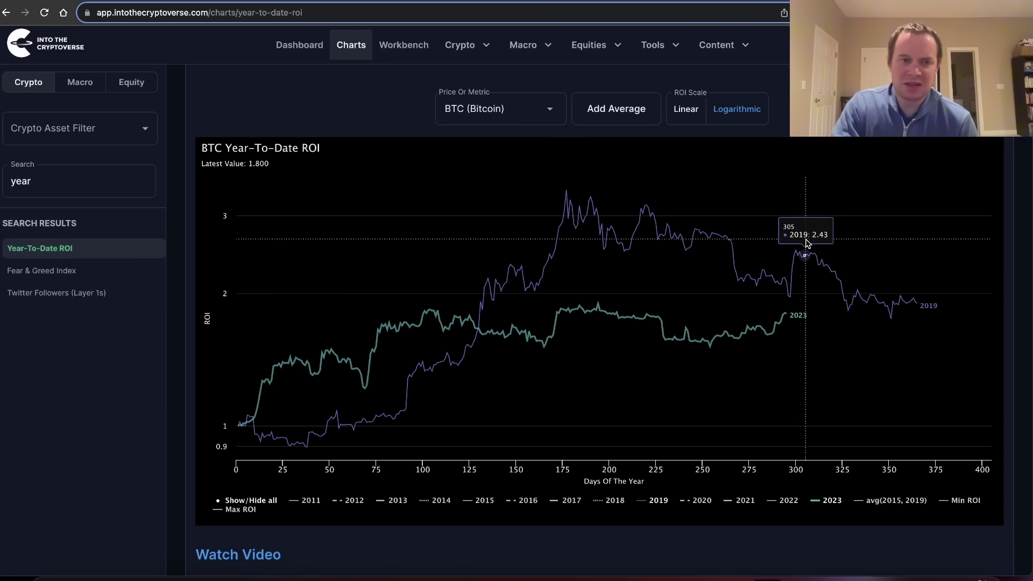
# - Hide the 2019 line and show avg(2015, 2019) again beside 2023
pyautogui.click(658, 501)
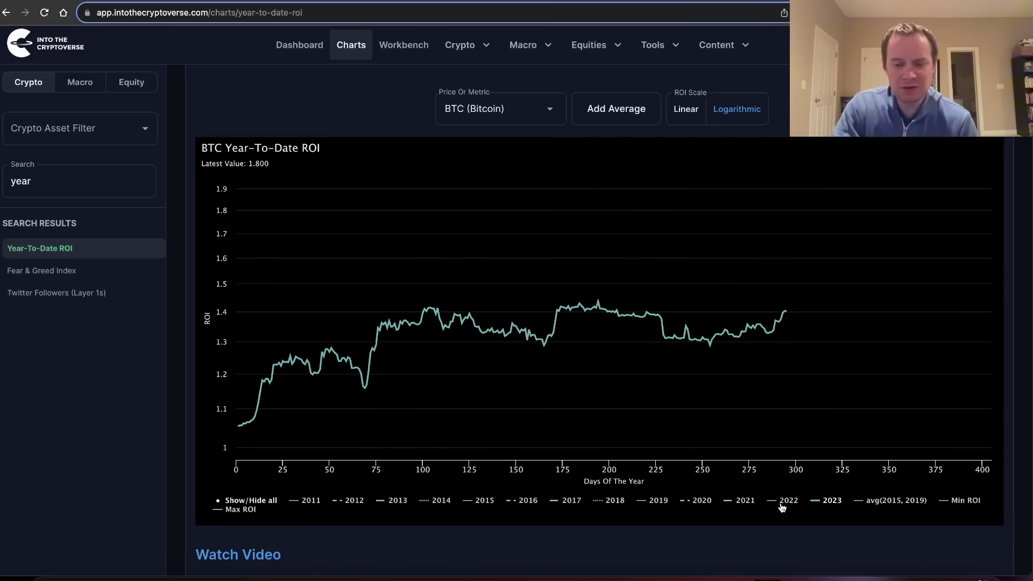
pyautogui.click(866, 500)
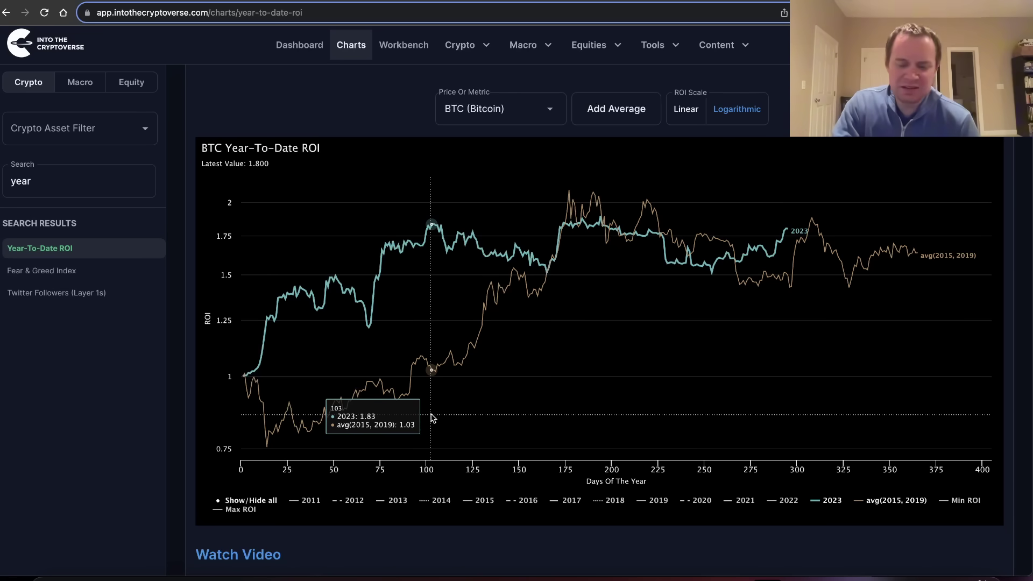
# - Hide all years on the BTC chart except the 2022 line
pyautogui.click(264, 502)
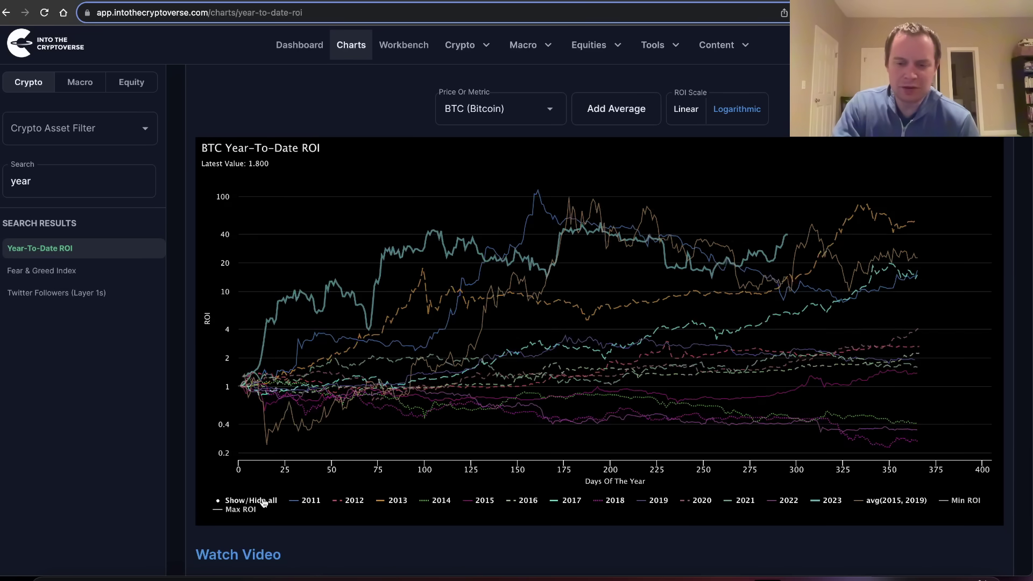
pyautogui.click(264, 502)
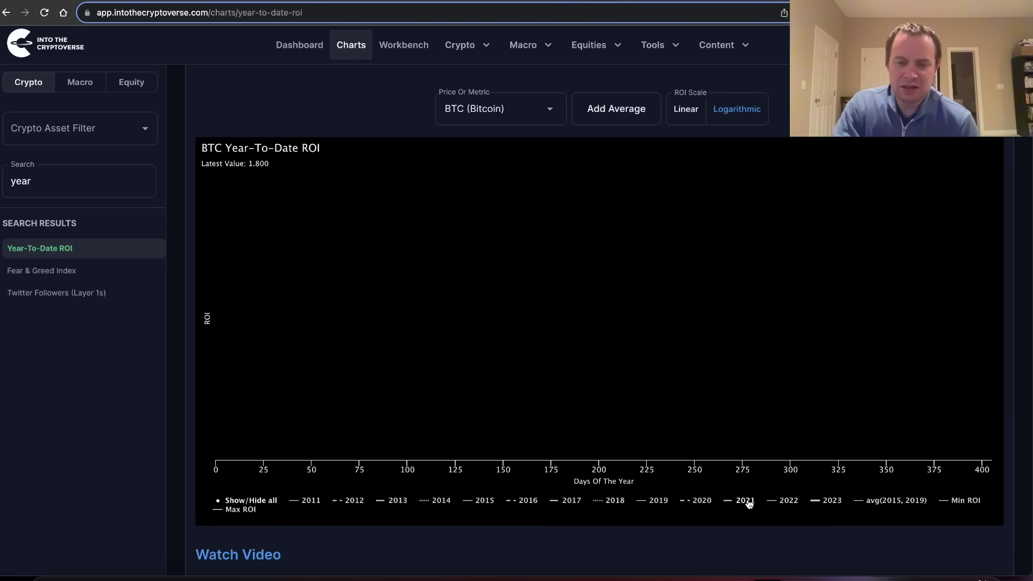
pyautogui.click(788, 502)
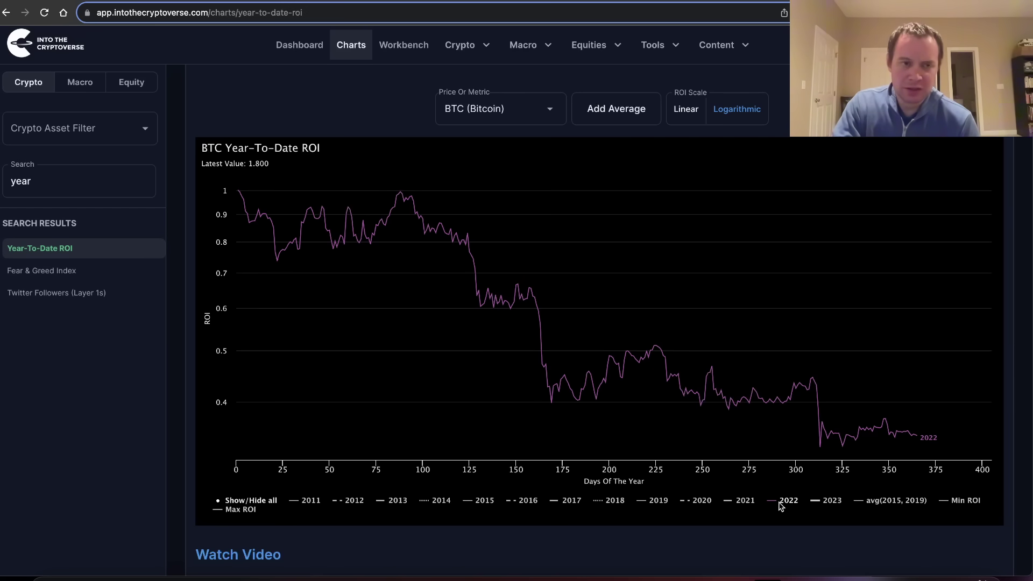
# - Add a custom average series of 2014 and 2018 to the chart
pyautogui.click(631, 114)
pyautogui.click(581, 148)
pyautogui.click(583, 243)
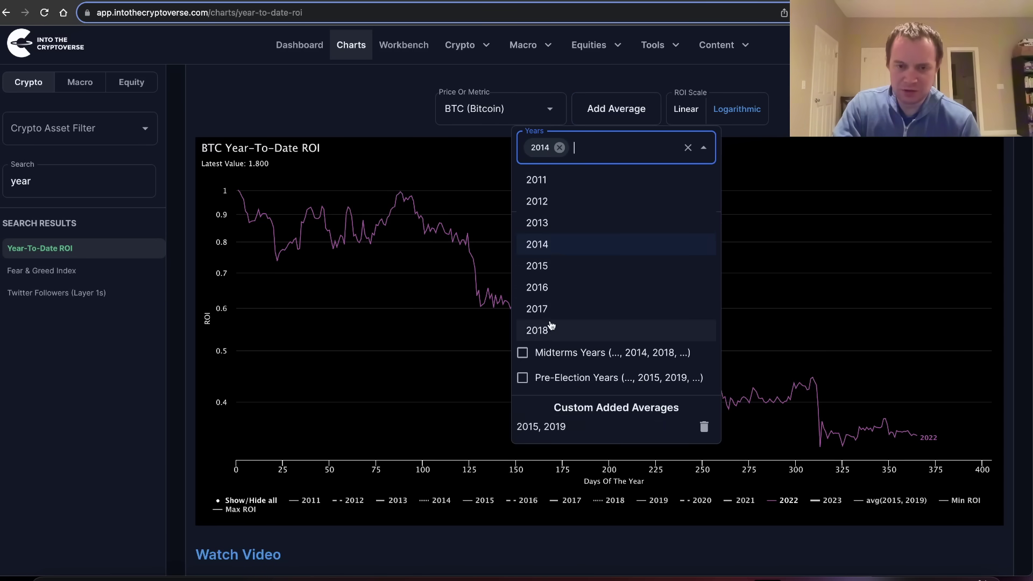
pyautogui.click(540, 330)
pyautogui.press('Escape')
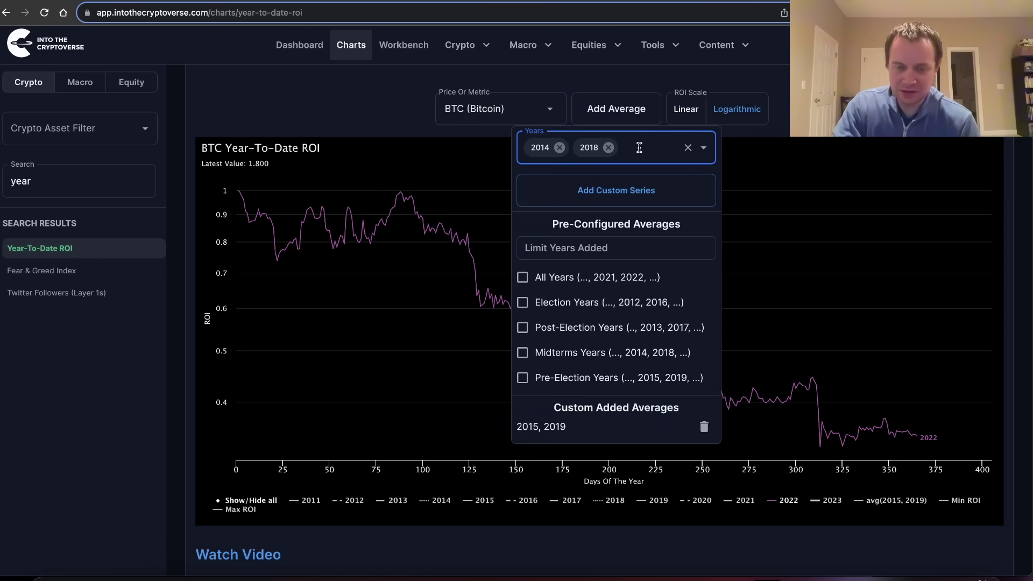
pyautogui.click(619, 188)
pyautogui.click(831, 219)
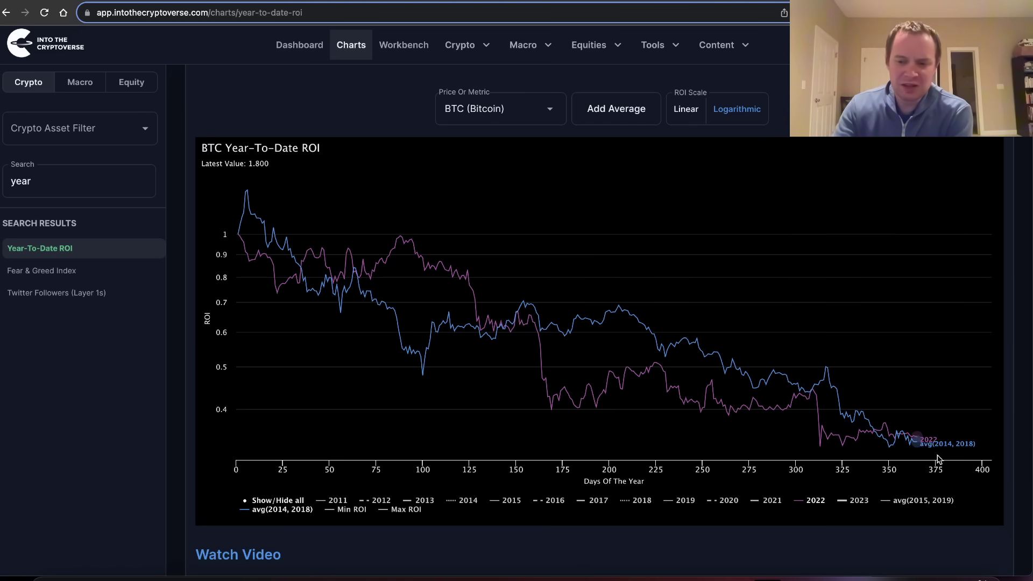
# - Hide 2022 and avg(2014, 2018), showing 2023 against avg(2015, 2019)
pyautogui.click(812, 501)
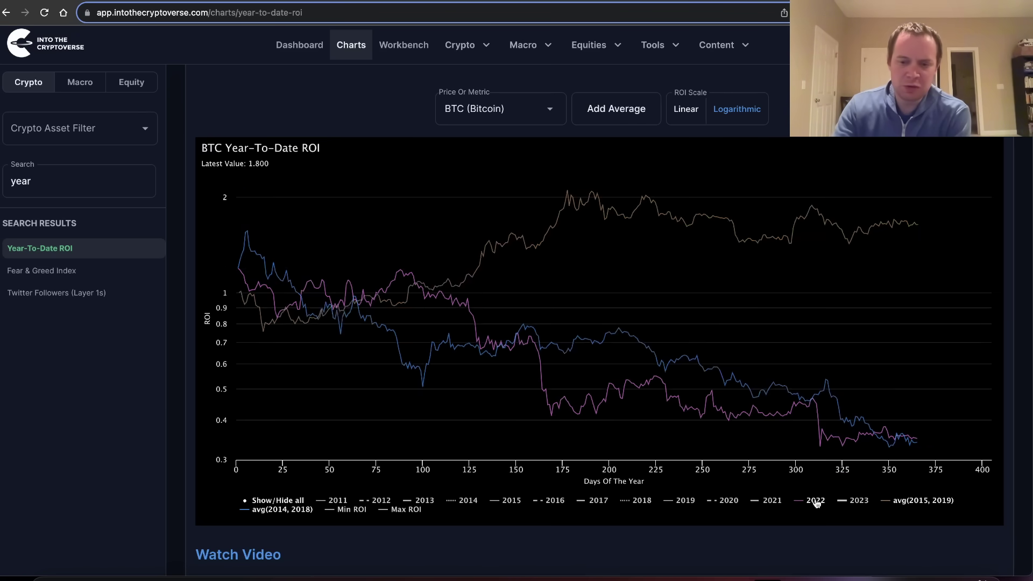
pyautogui.click(851, 504)
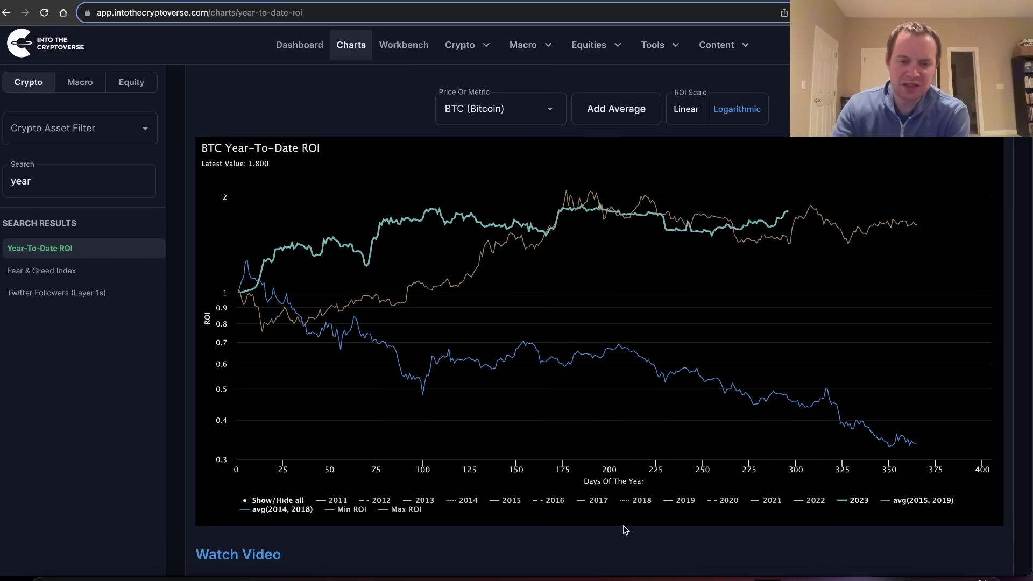
pyautogui.click(274, 512)
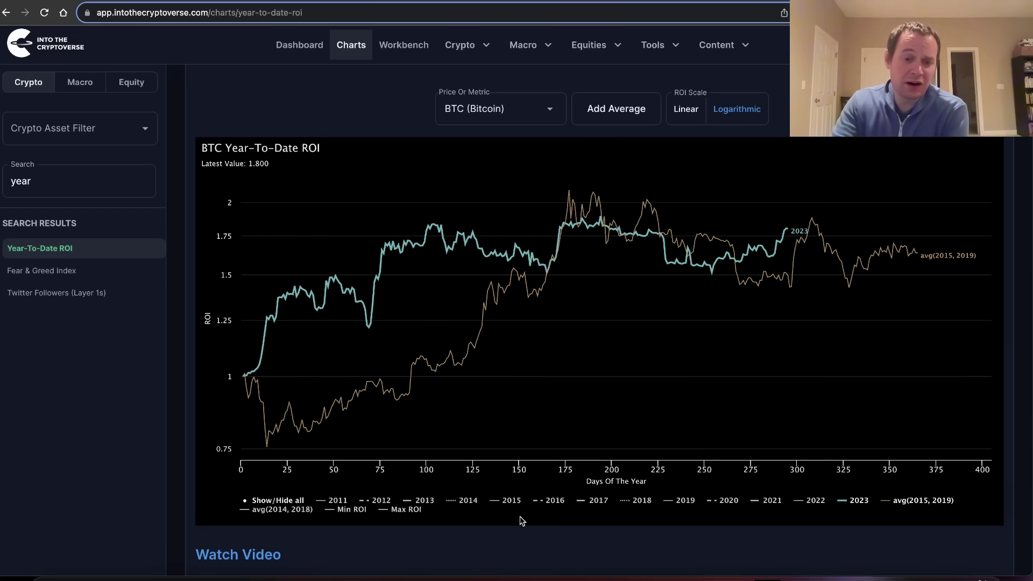
pyautogui.moveTo(242, 381)
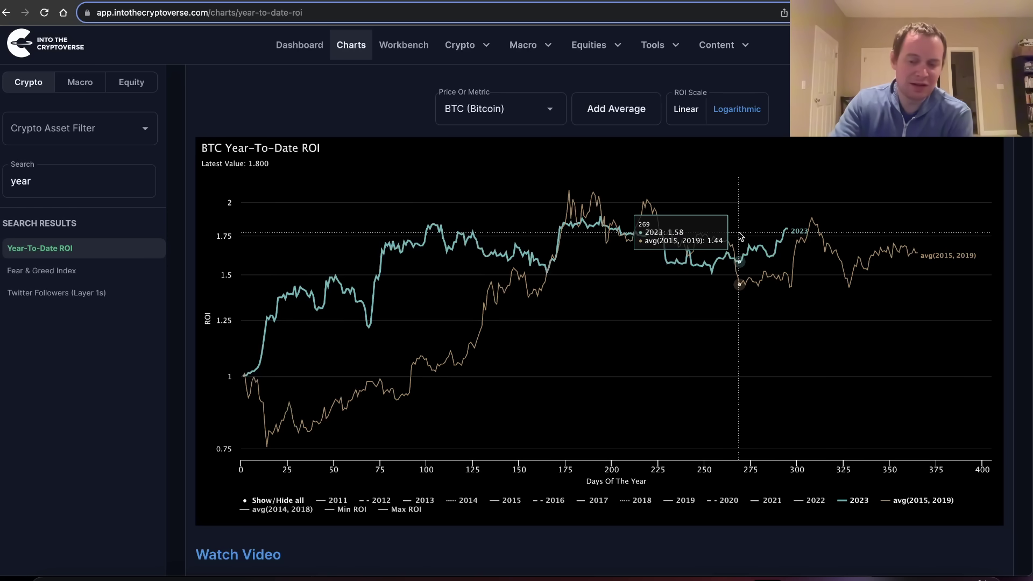
pyautogui.scroll(1, 741, 237)
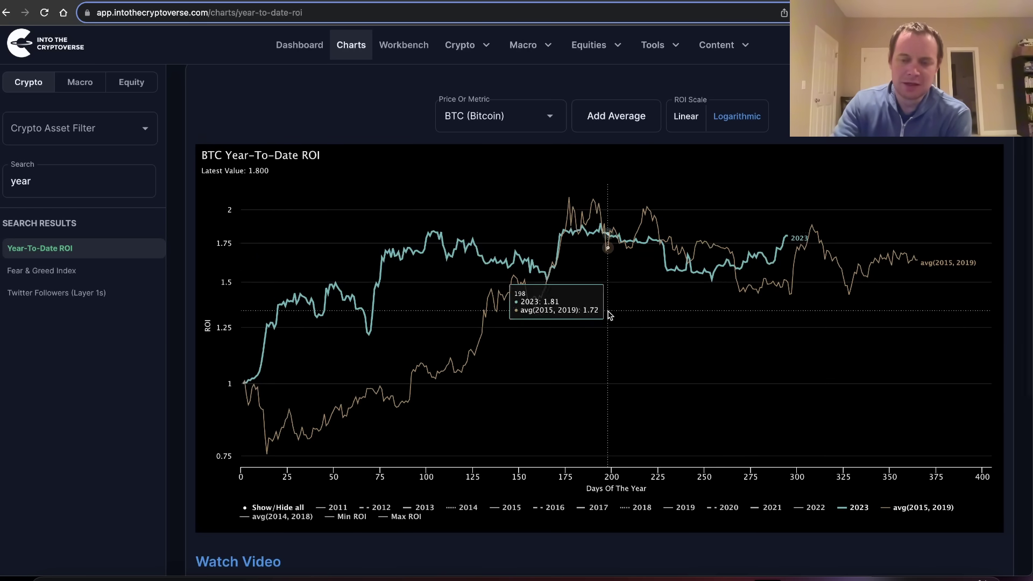
pyautogui.scroll(-1, 650, 230)
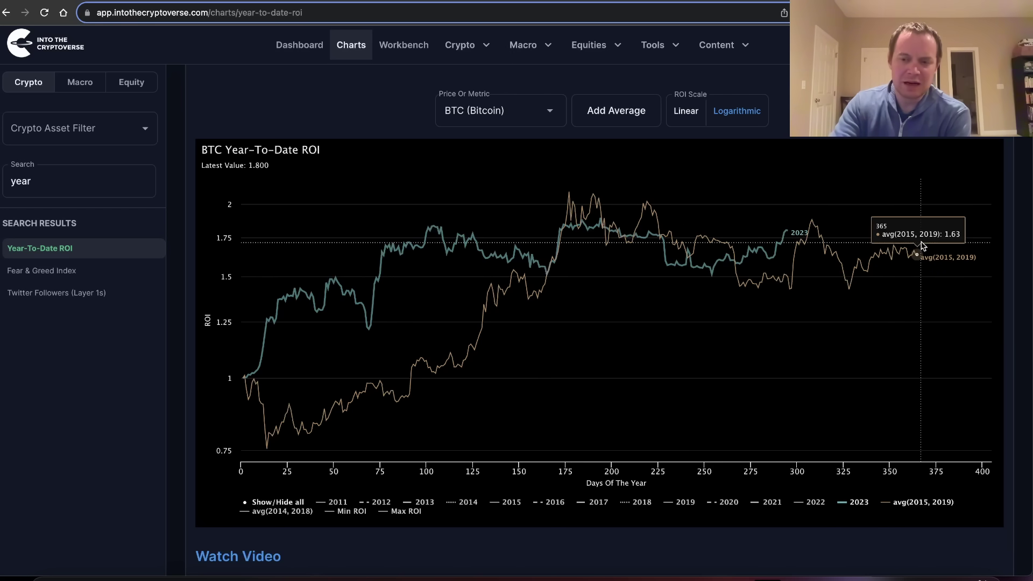
# - Hide avg(2015, 2019) and show the 2020 line alongside 2023
pyautogui.click(932, 504)
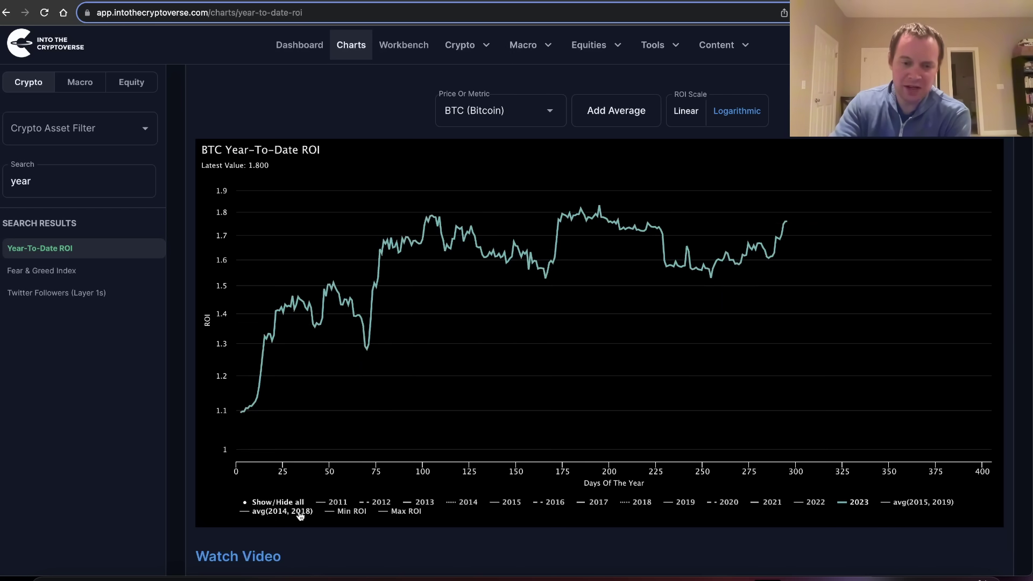
pyautogui.click(721, 505)
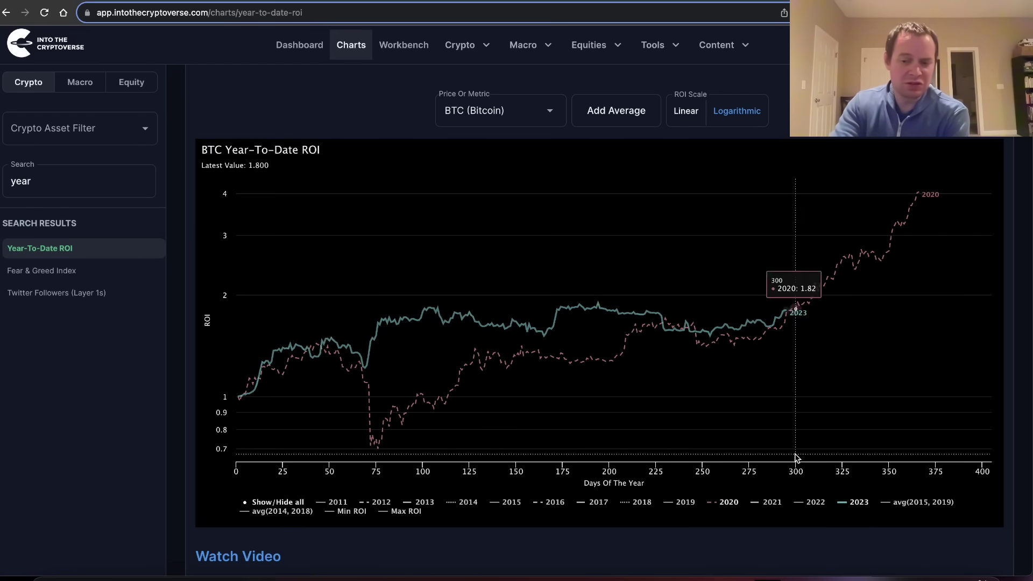
# - Switch the chart to ETH (Ethereum) and show only the 2023 and 2019 lines
pyautogui.click(729, 502)
pyautogui.click(859, 502)
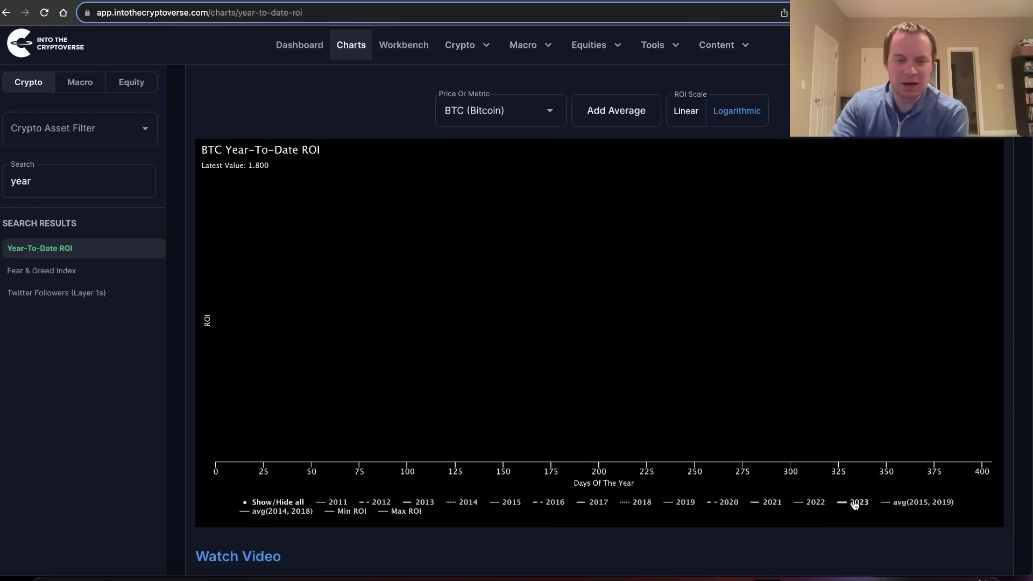
pyautogui.click(485, 111)
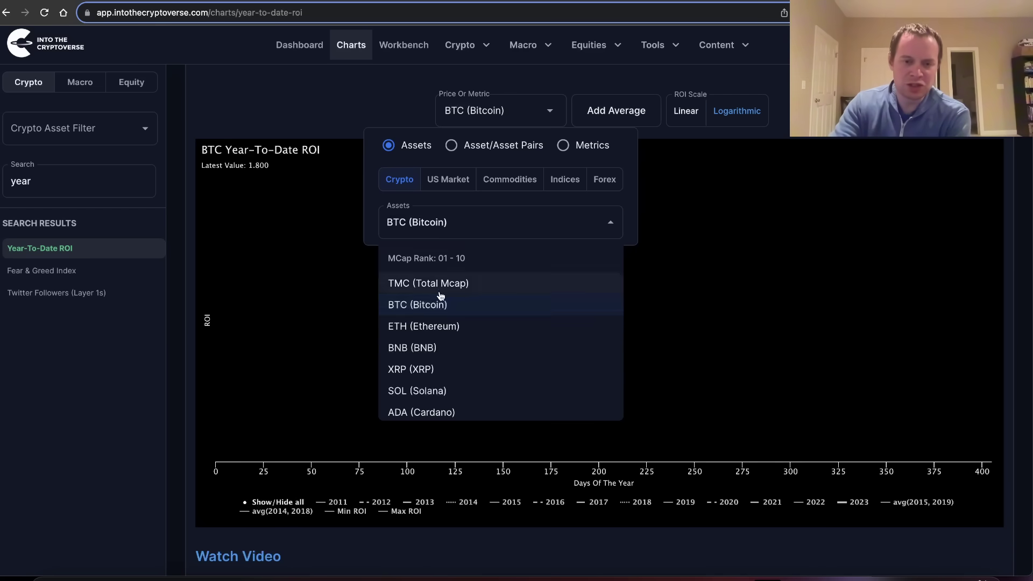
pyautogui.click(436, 327)
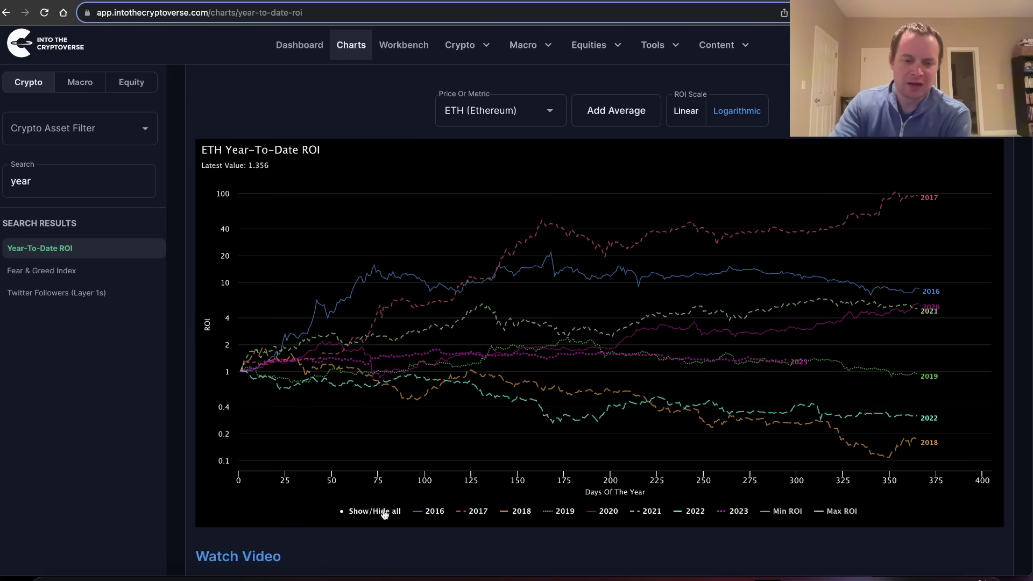
pyautogui.click(376, 511)
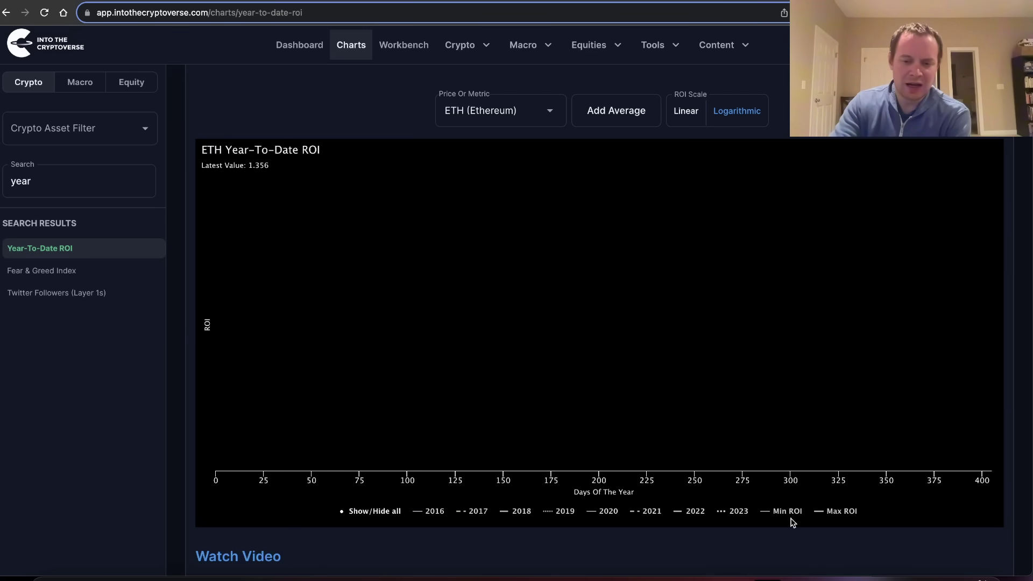
pyautogui.click(733, 514)
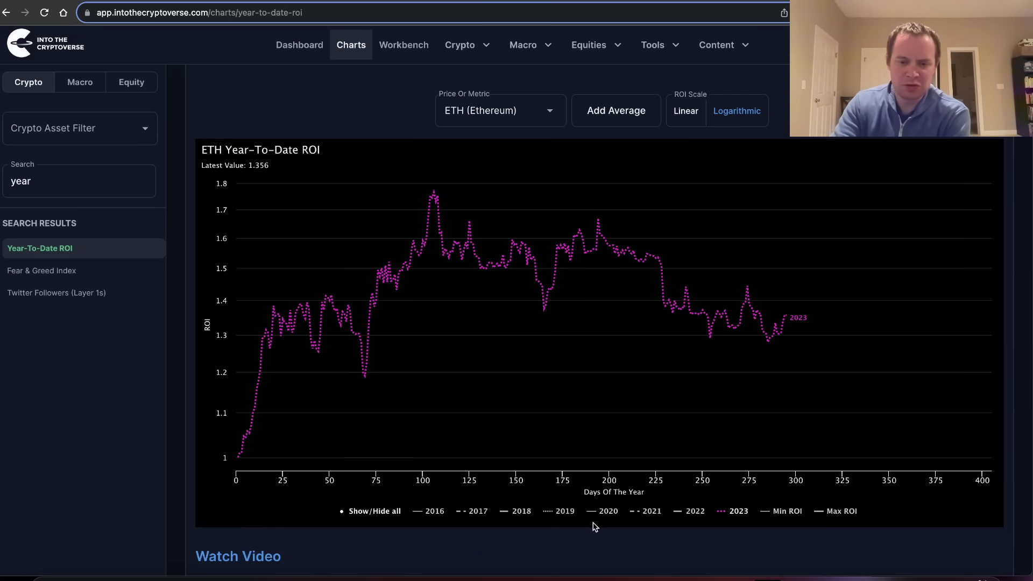
pyautogui.click(560, 514)
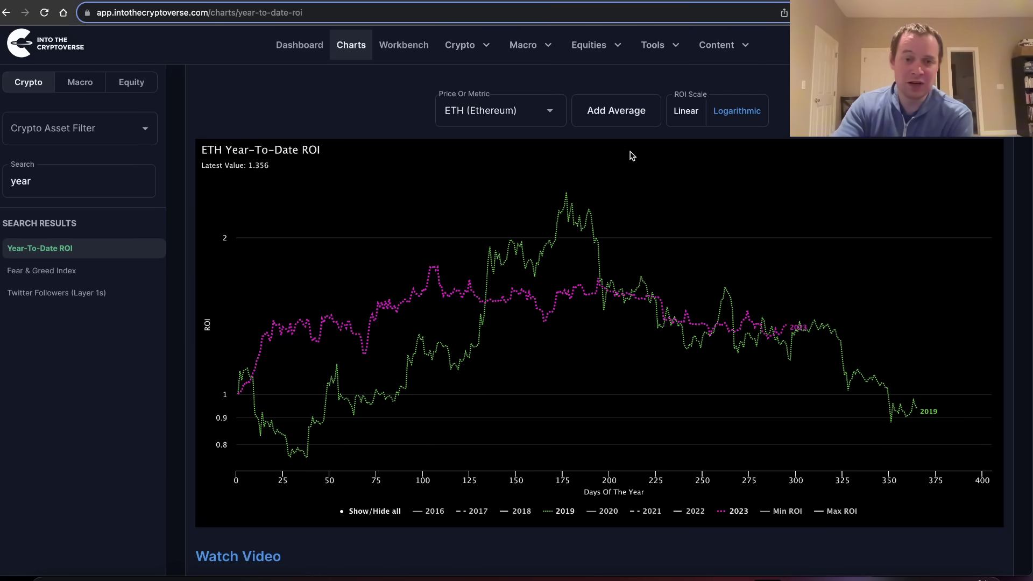
# - Switch the chart to ADA (Cardano) and show only the 2023 and 2019 lines
pyautogui.click(537, 115)
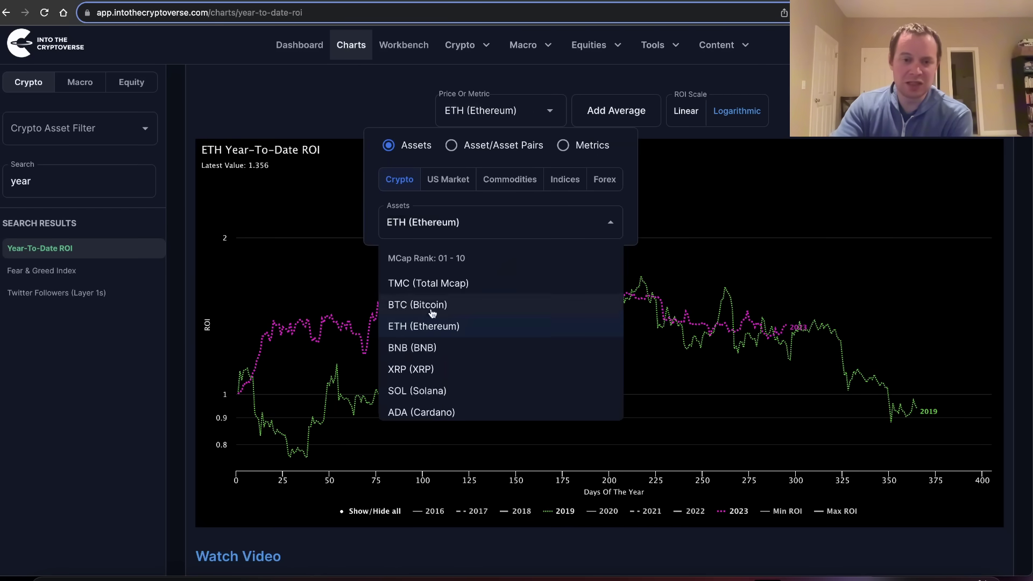
pyautogui.click(438, 412)
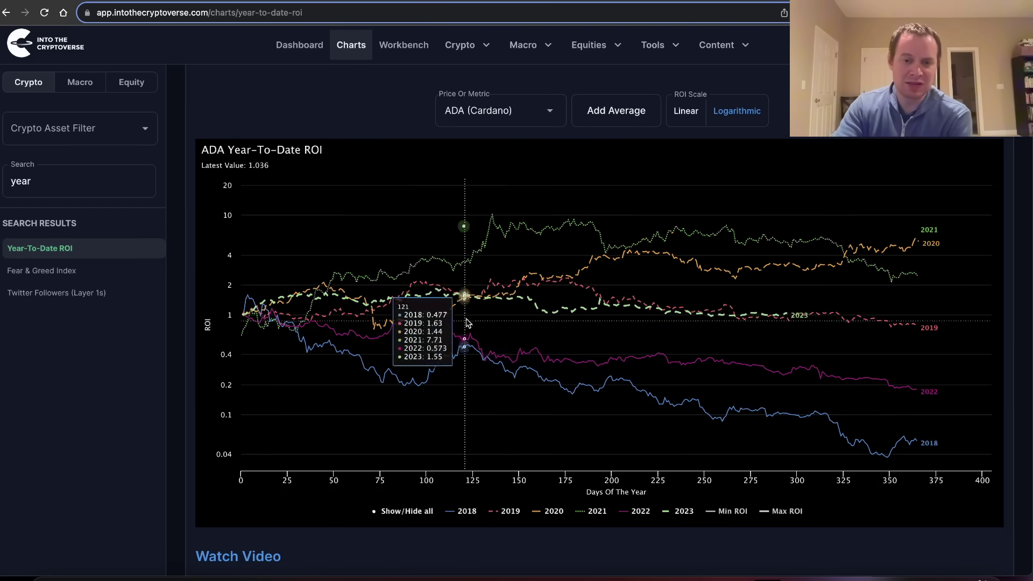
pyautogui.click(418, 511)
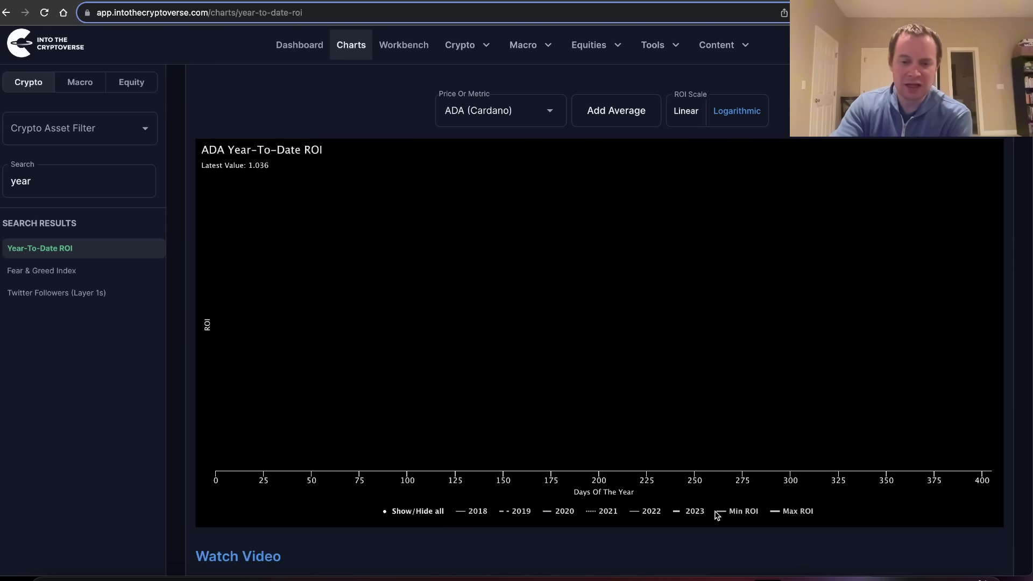
pyautogui.click(695, 511)
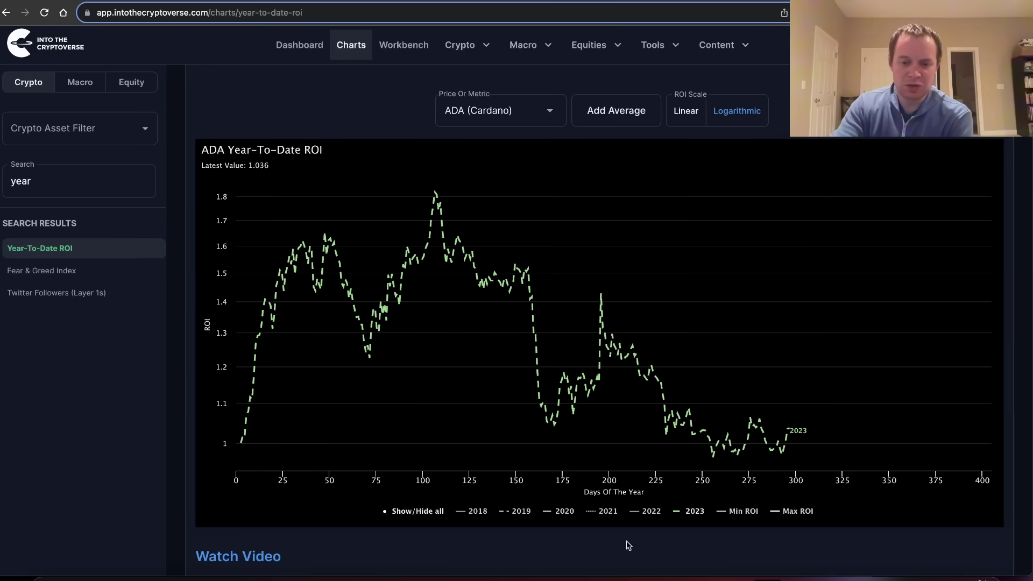
pyautogui.click(521, 511)
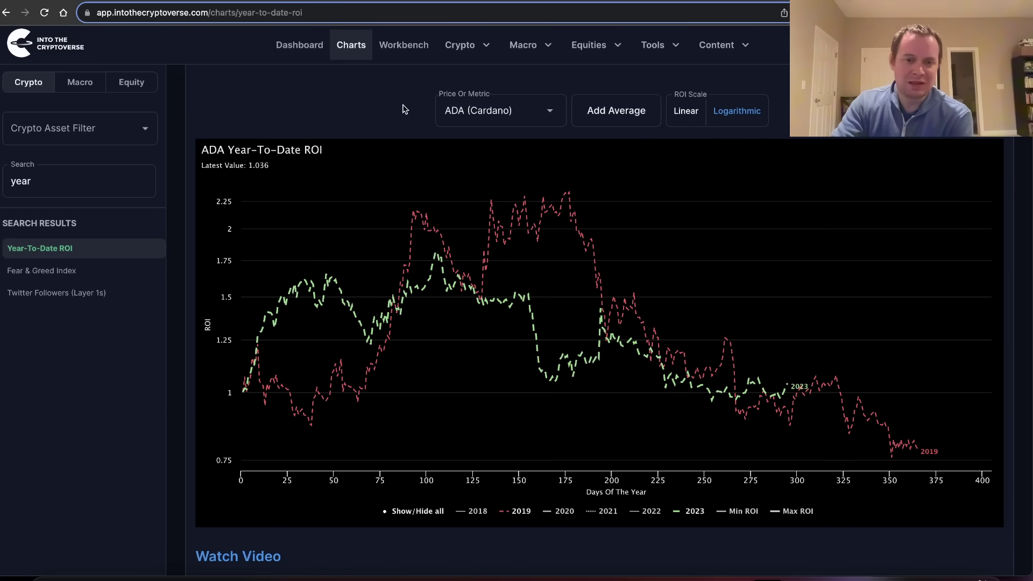
# - Select BTC (Bitcoin) in the Price Or Metric list to chart all years 2011-2023
pyautogui.click(497, 116)
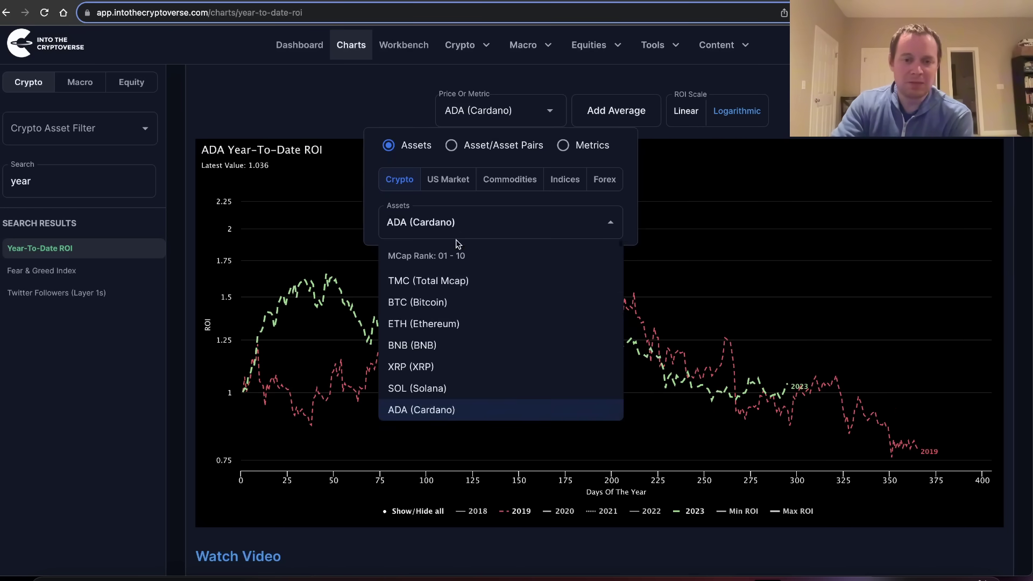
pyautogui.click(437, 301)
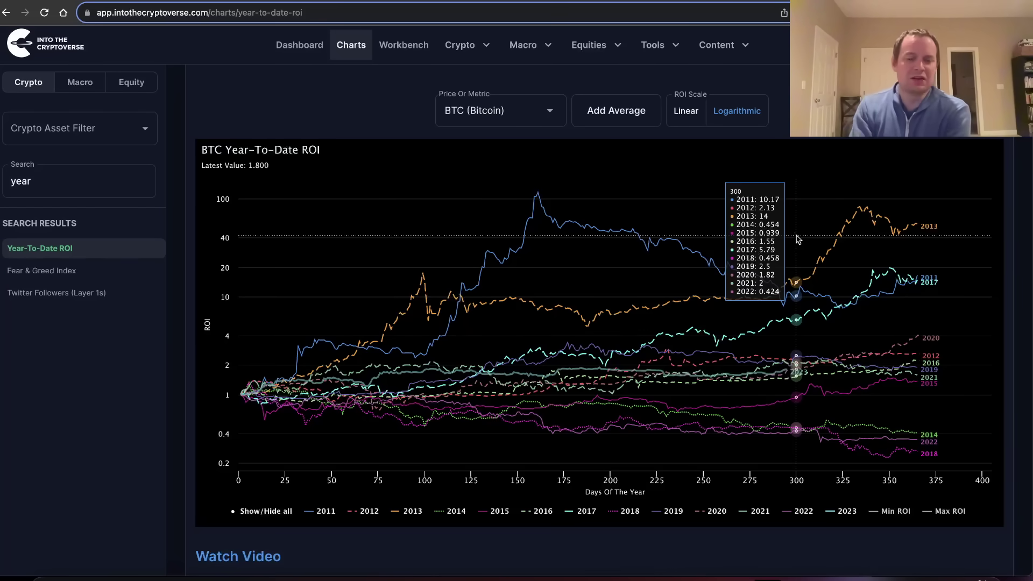